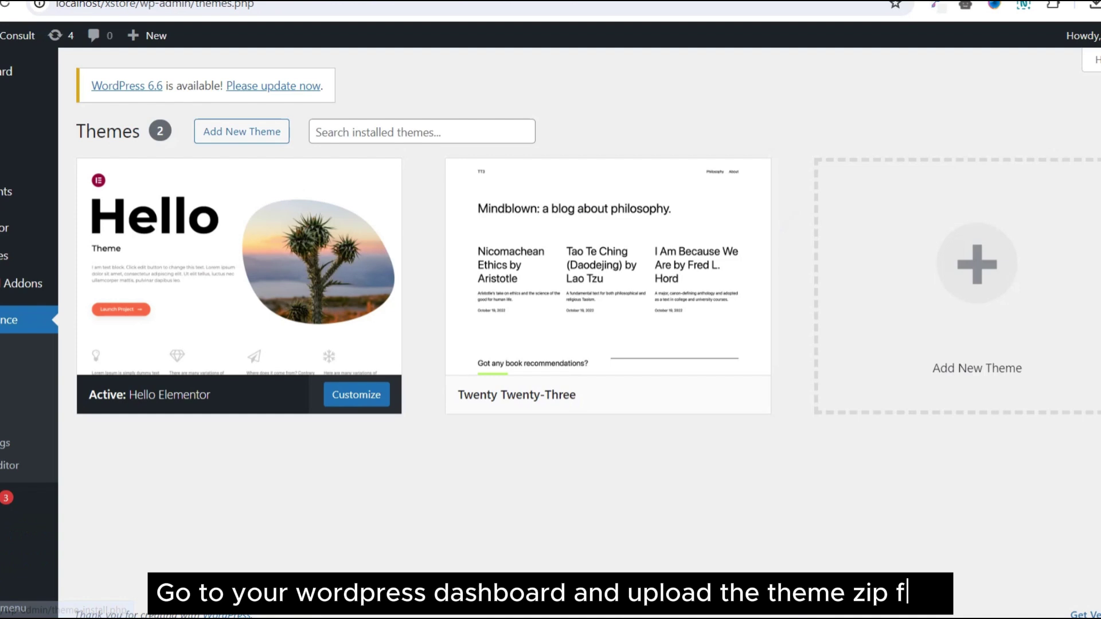
Upload and install the XStore_Theme_v.9.3.15.zip theme package from disk.
click(242, 132)
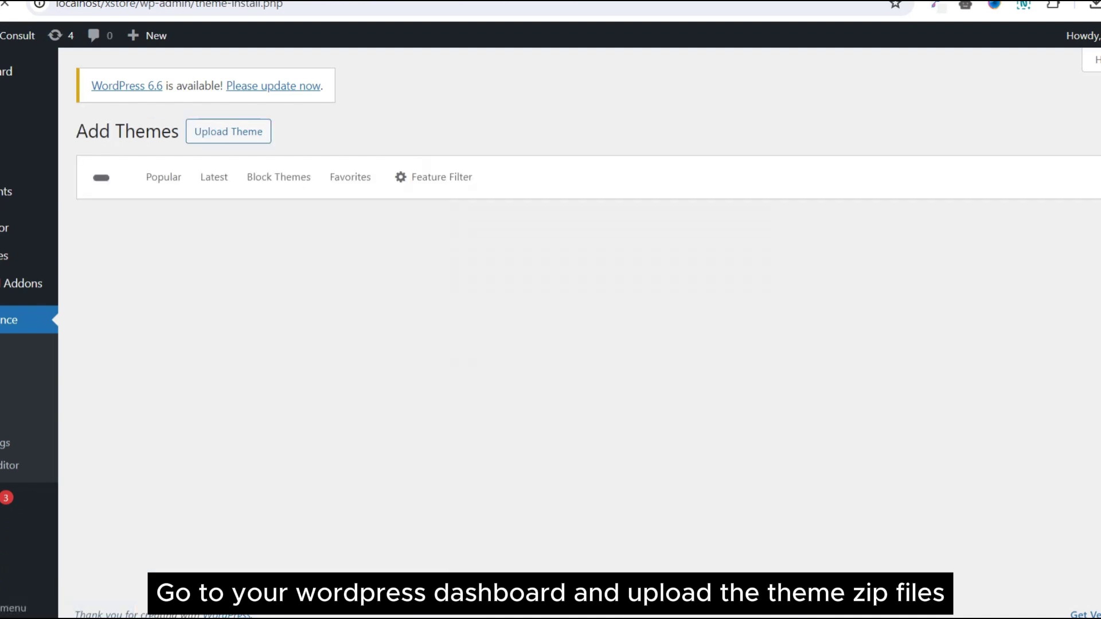
click(228, 132)
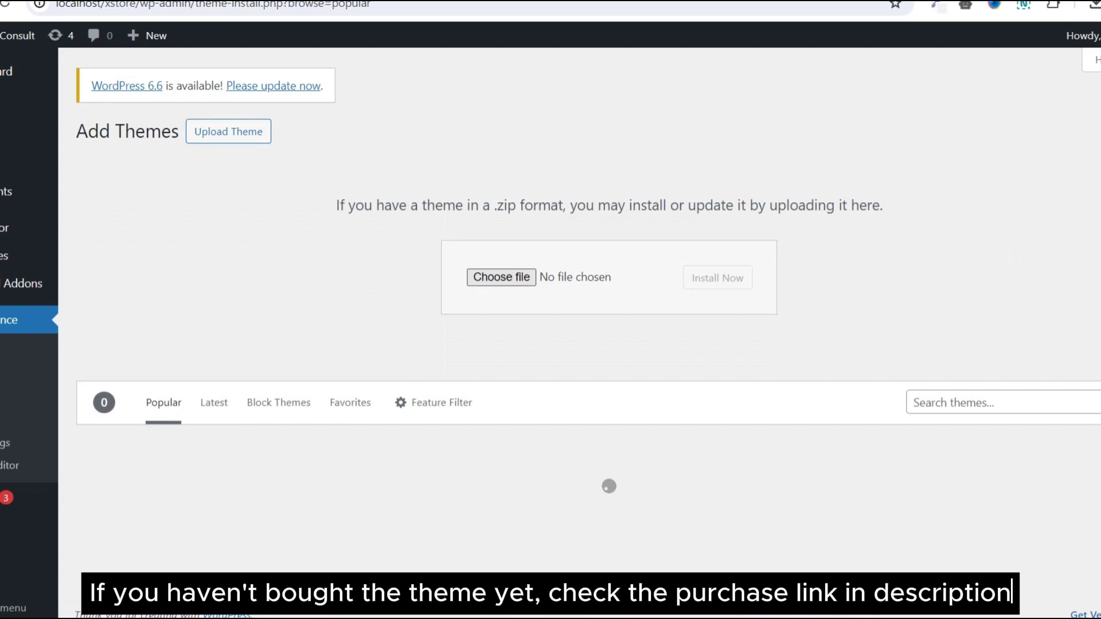
click(501, 277)
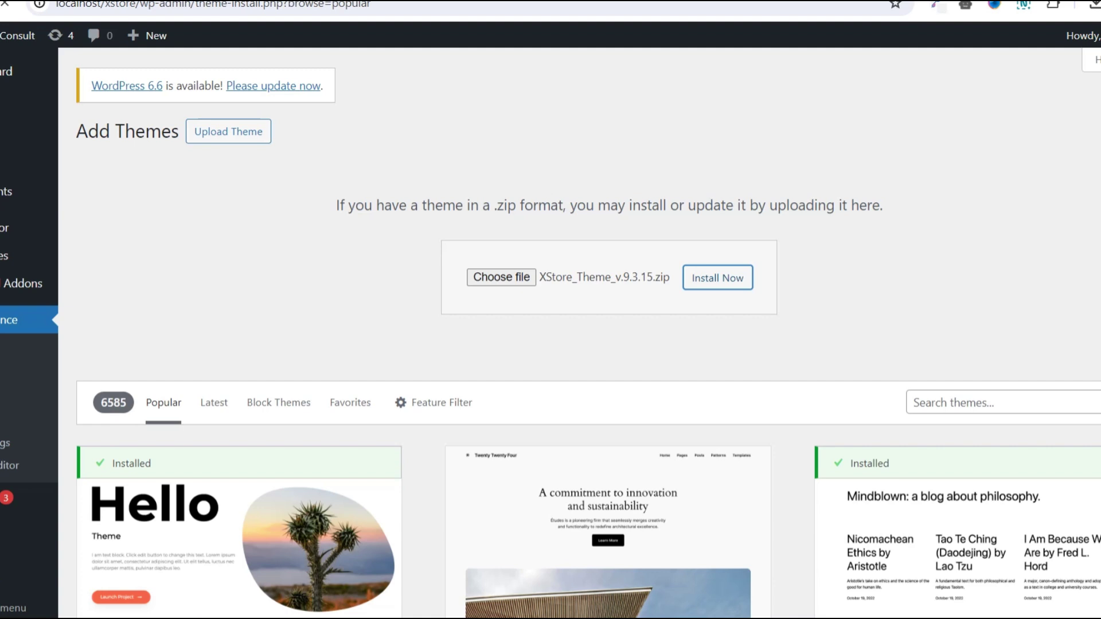
key(Return)
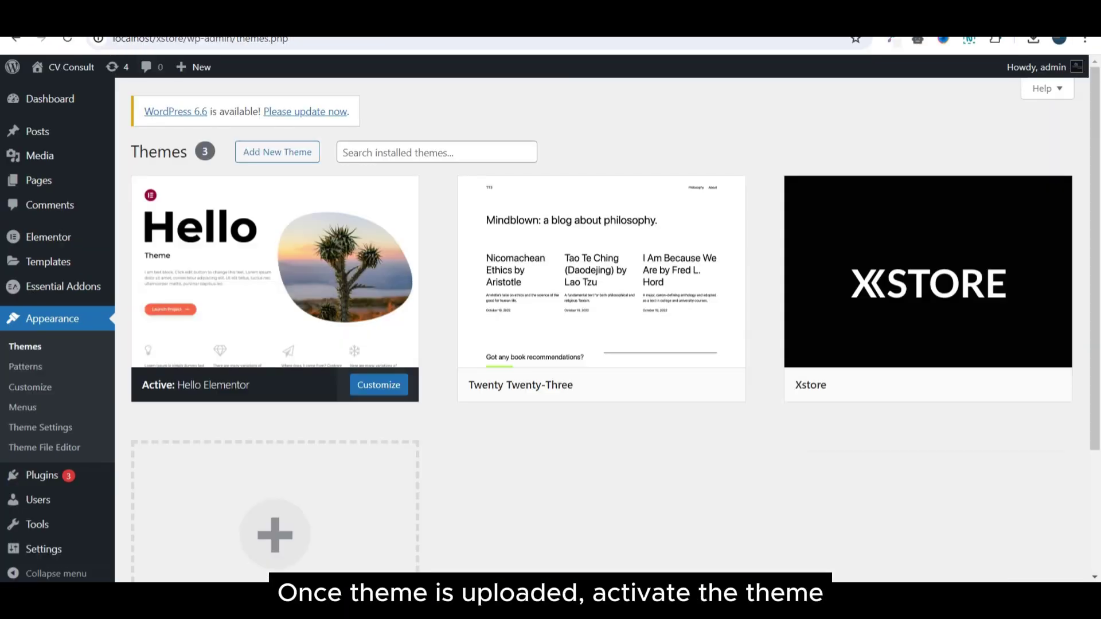
Activate the Xstore theme and dismiss its intro video popup.
mouse_move(927, 298)
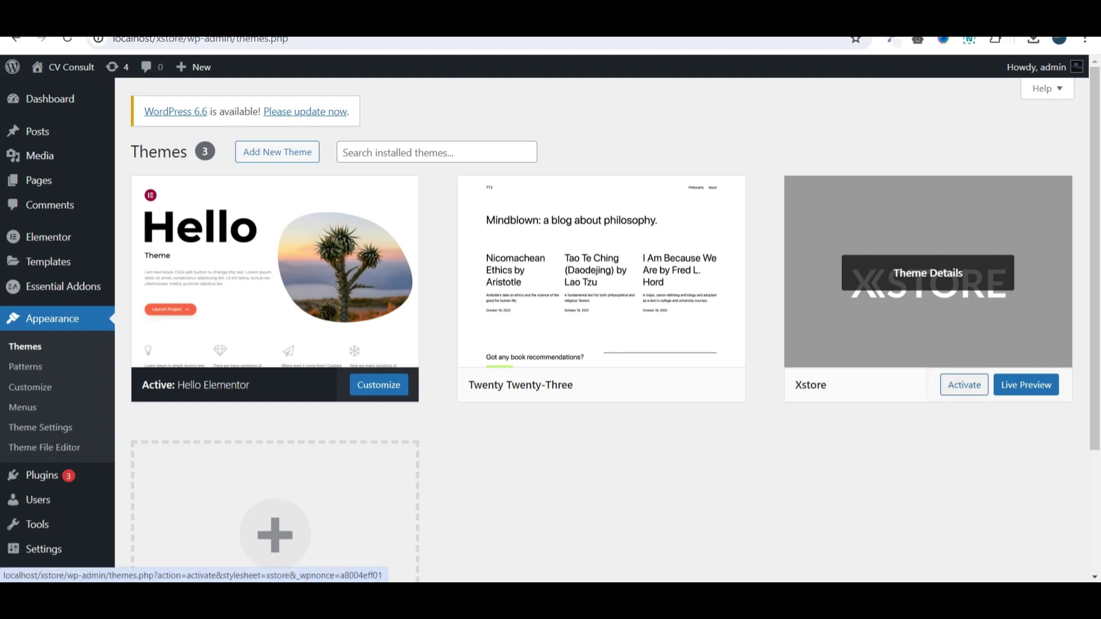
click(964, 385)
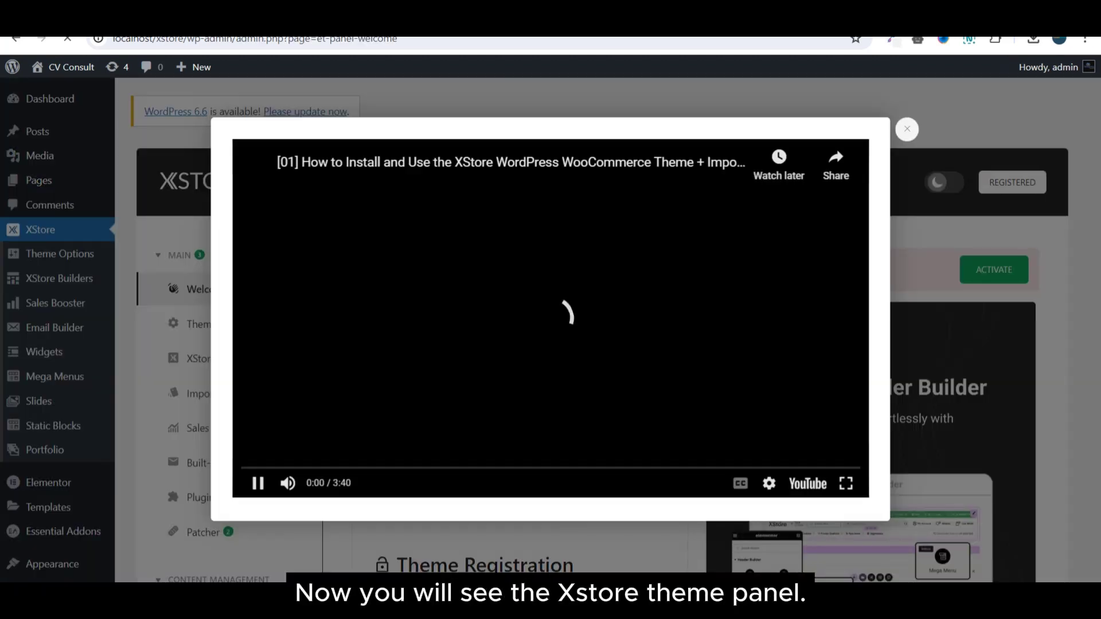
key(Escape)
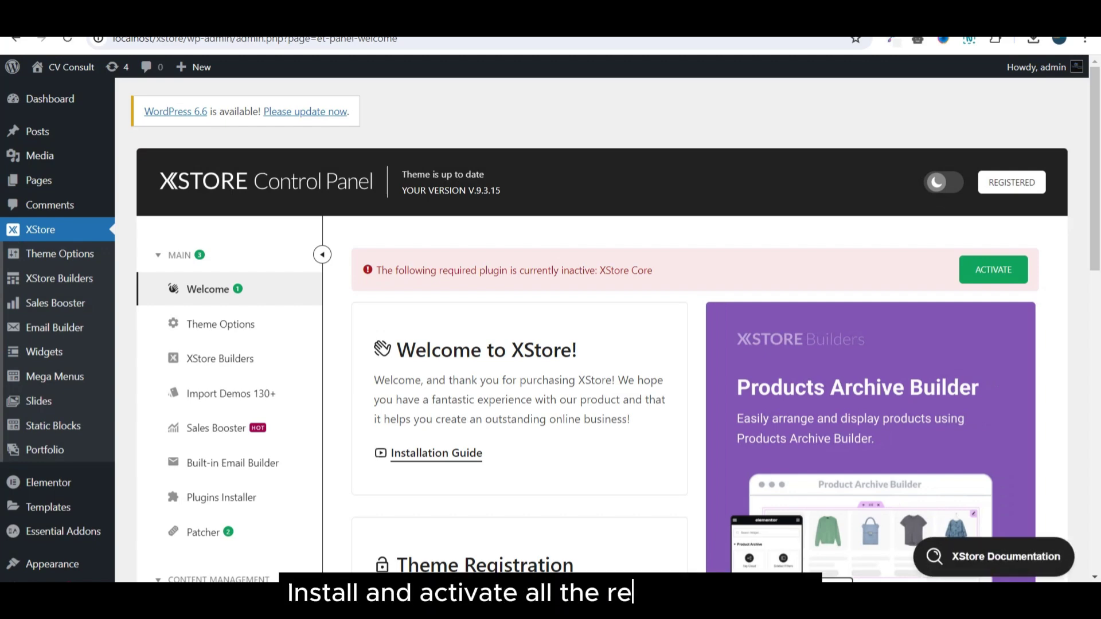
Activate the required XStore Core plugin from the admin notice.
scroll(608, 330, down, 5)
scroll(608, 331, up, 4)
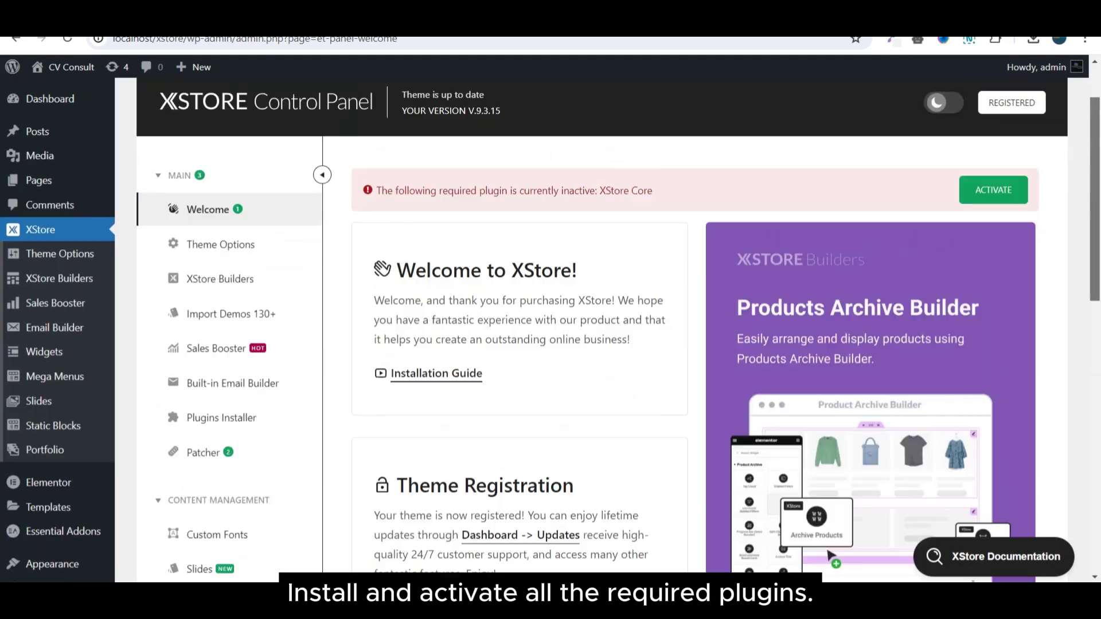
scroll(608, 330, up, 1)
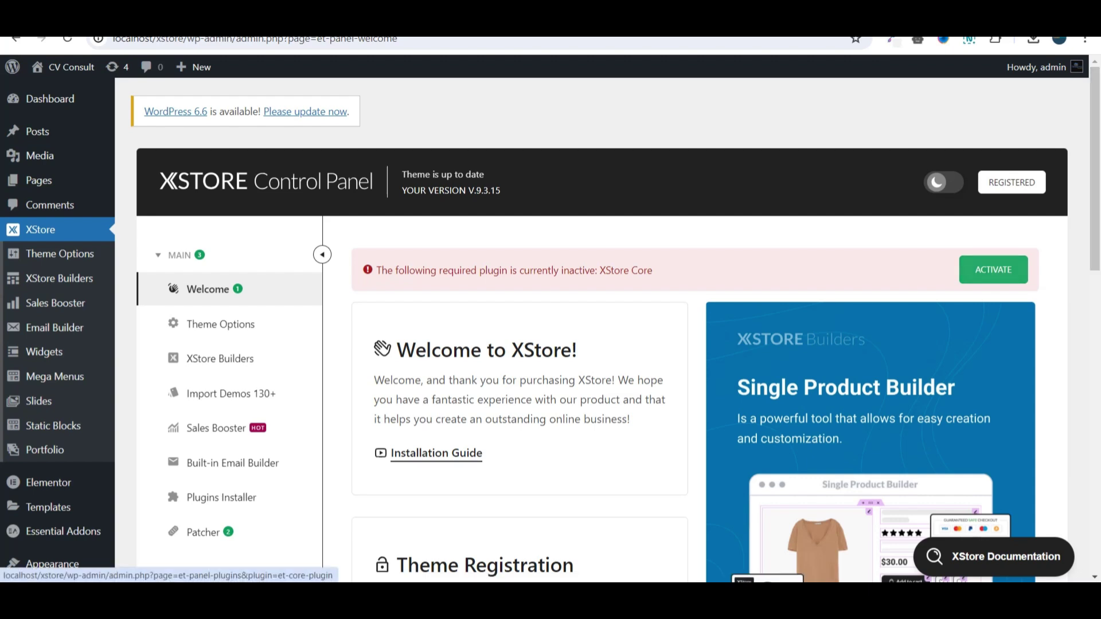
click(993, 270)
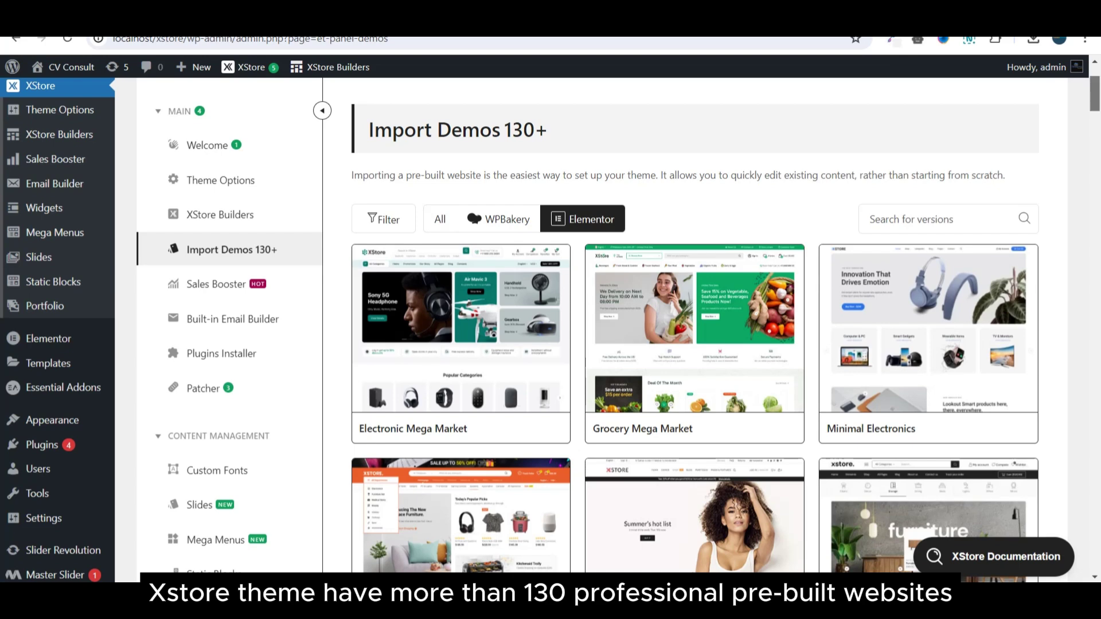
Scroll the Elementor demo grid until the Niche market 02 card is in view.
scroll(694, 330, down, 5)
scroll(694, 329, down, 3)
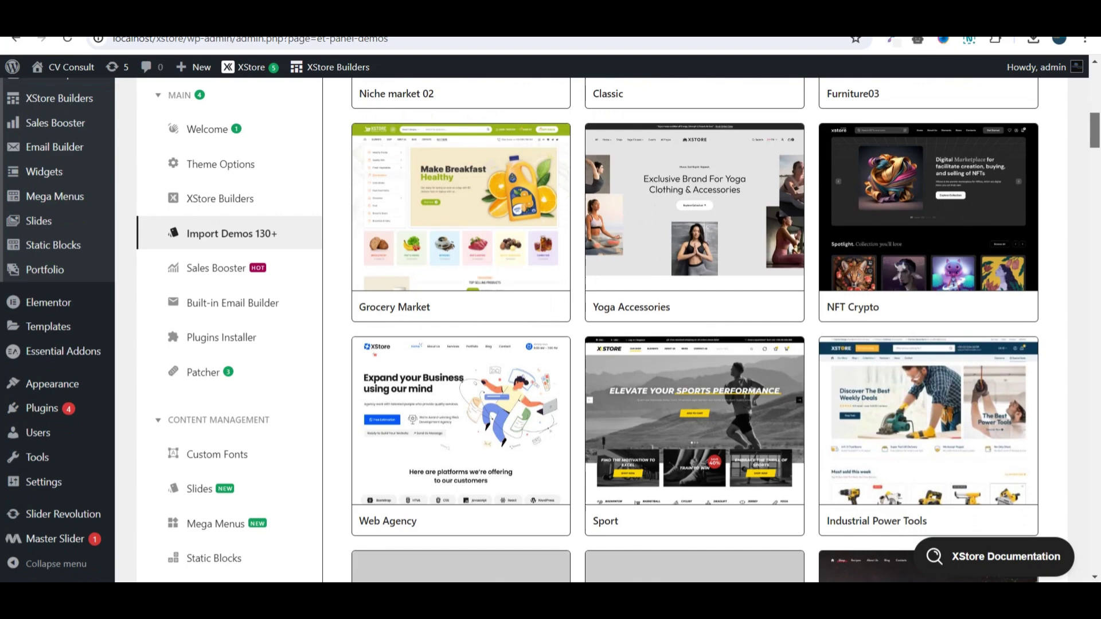
scroll(694, 330, up, 4)
scroll(695, 330, up, 3)
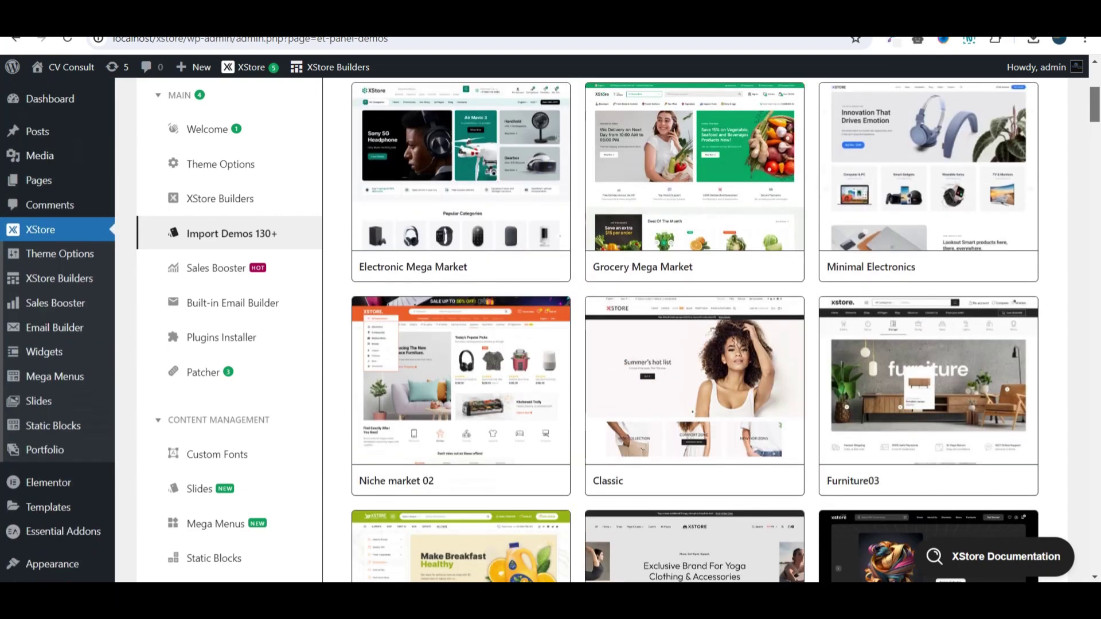
scroll(694, 329, up, 2)
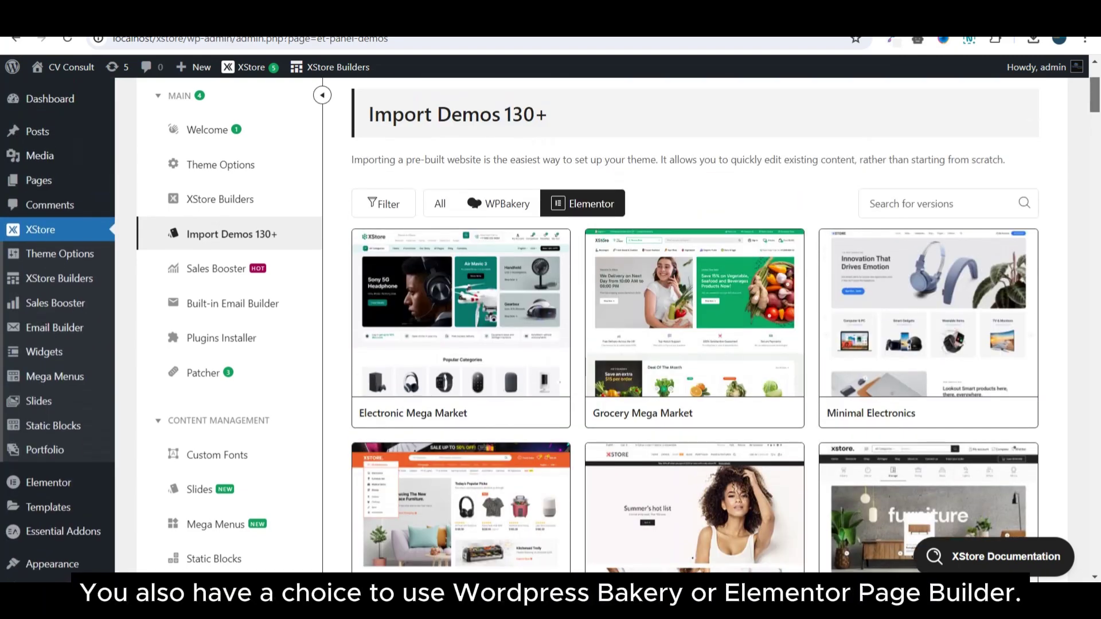
scroll(694, 330, down, 12)
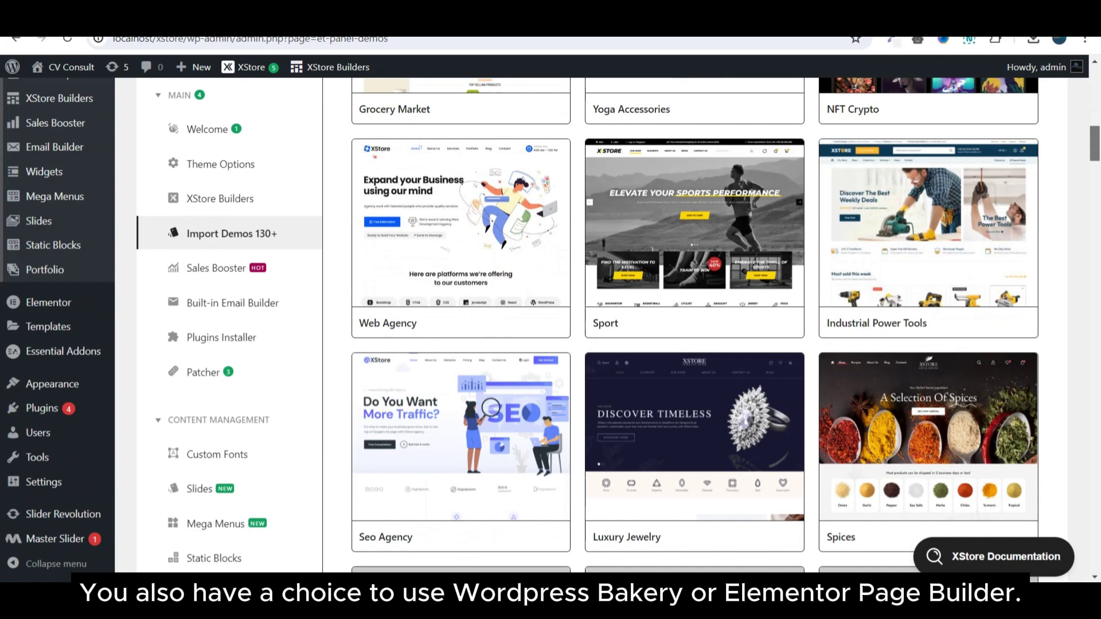
scroll(695, 330, up, 4)
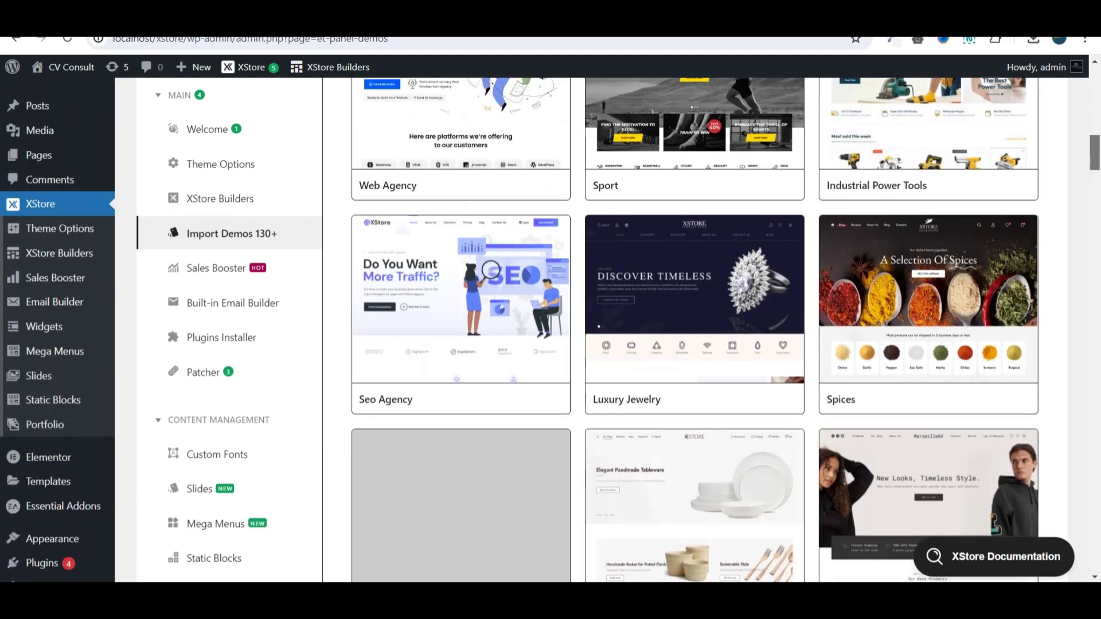
scroll(695, 330, down, 9)
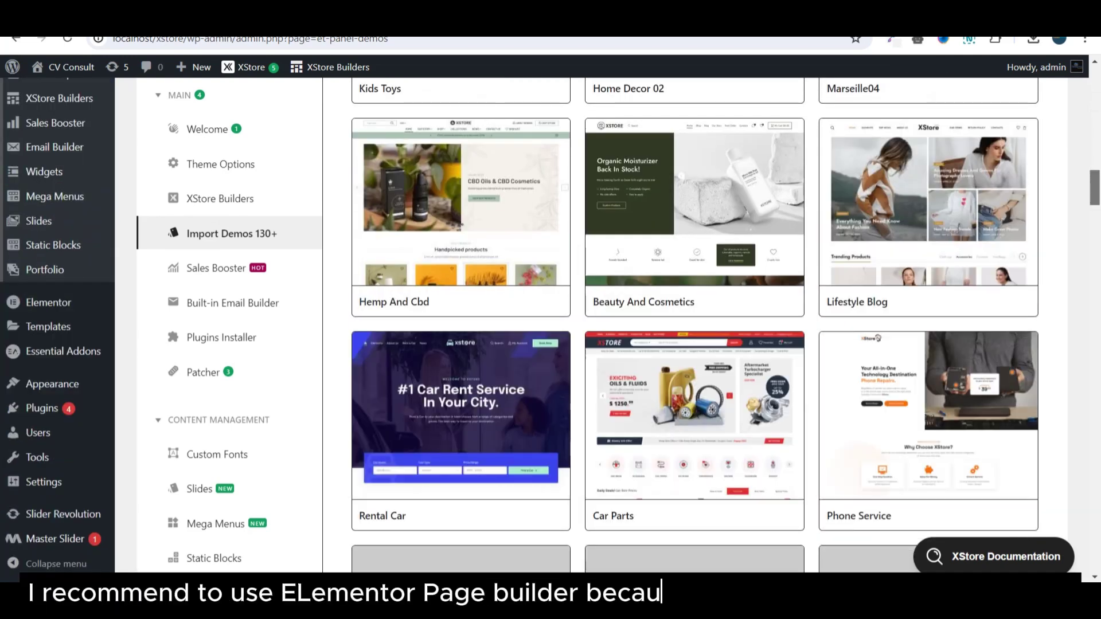
scroll(695, 329, down, 4)
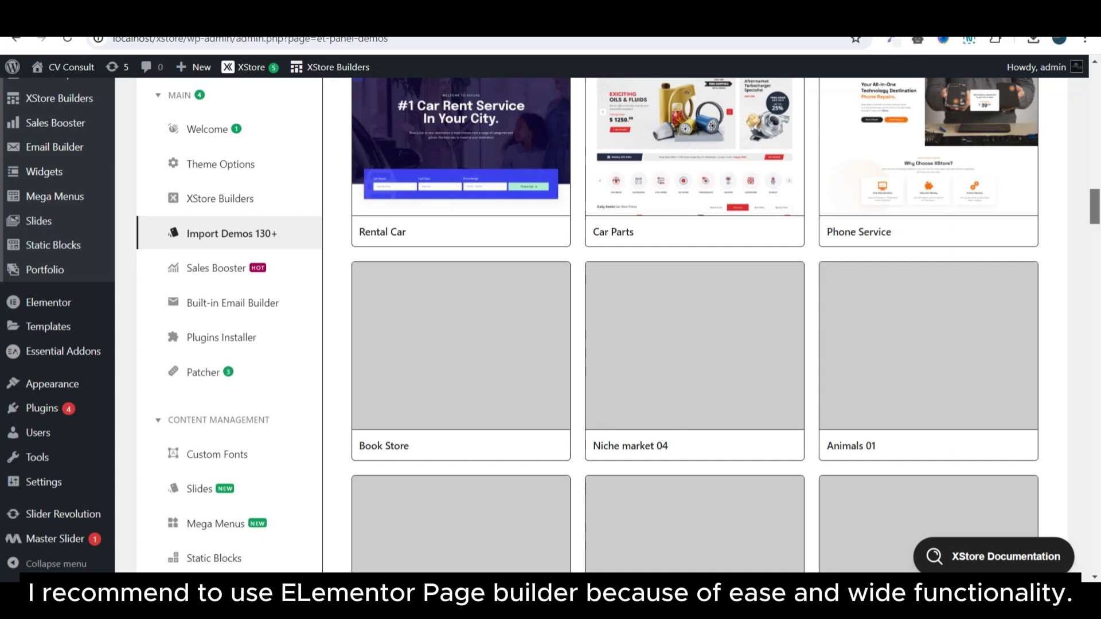
scroll(695, 330, up, 20)
scroll(694, 330, down, 5)
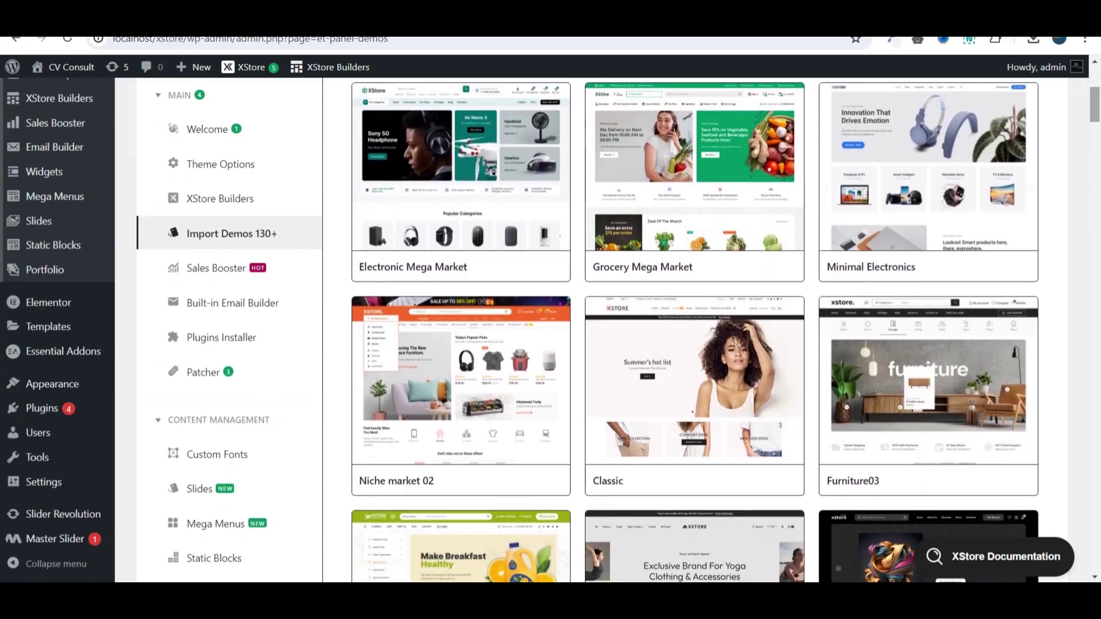
mouse_move(461, 378)
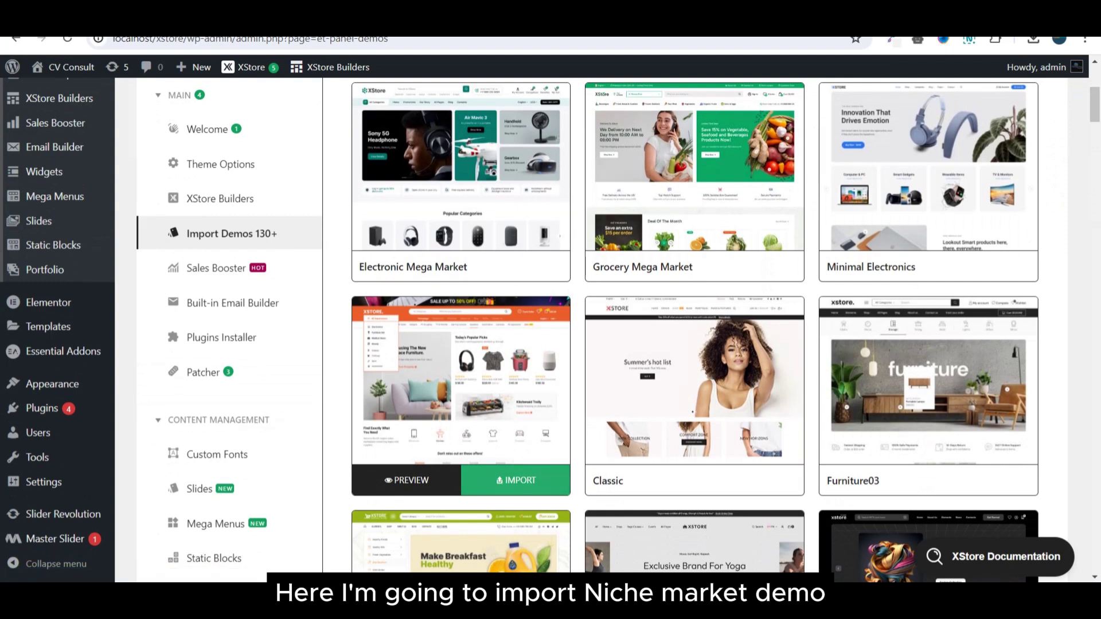
scroll(608, 330, up, 1)
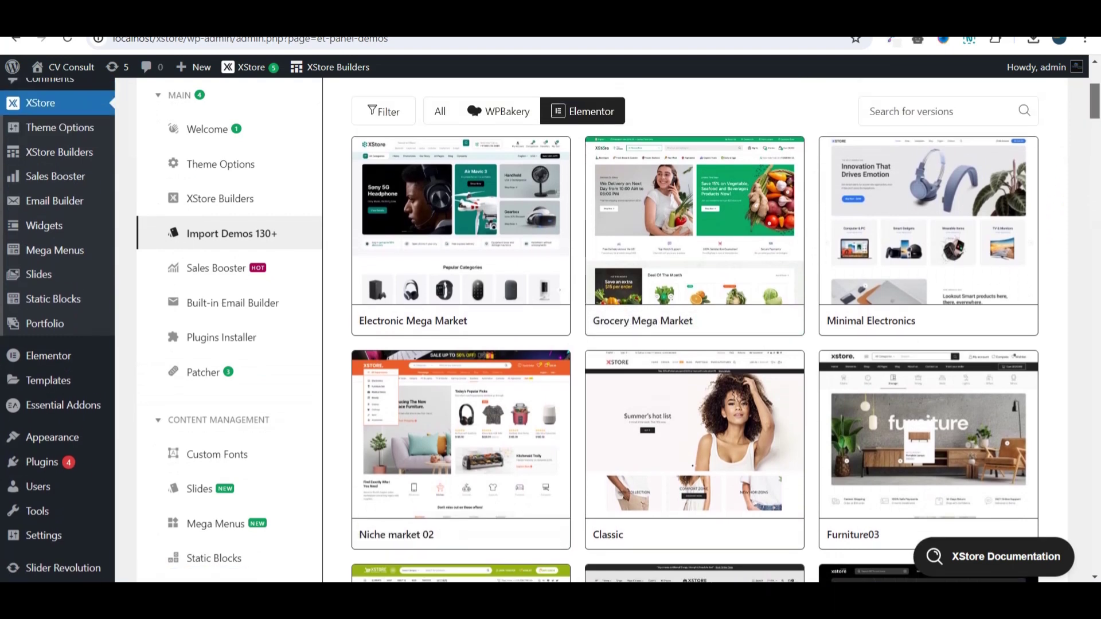
scroll(459, 430, down, 1)
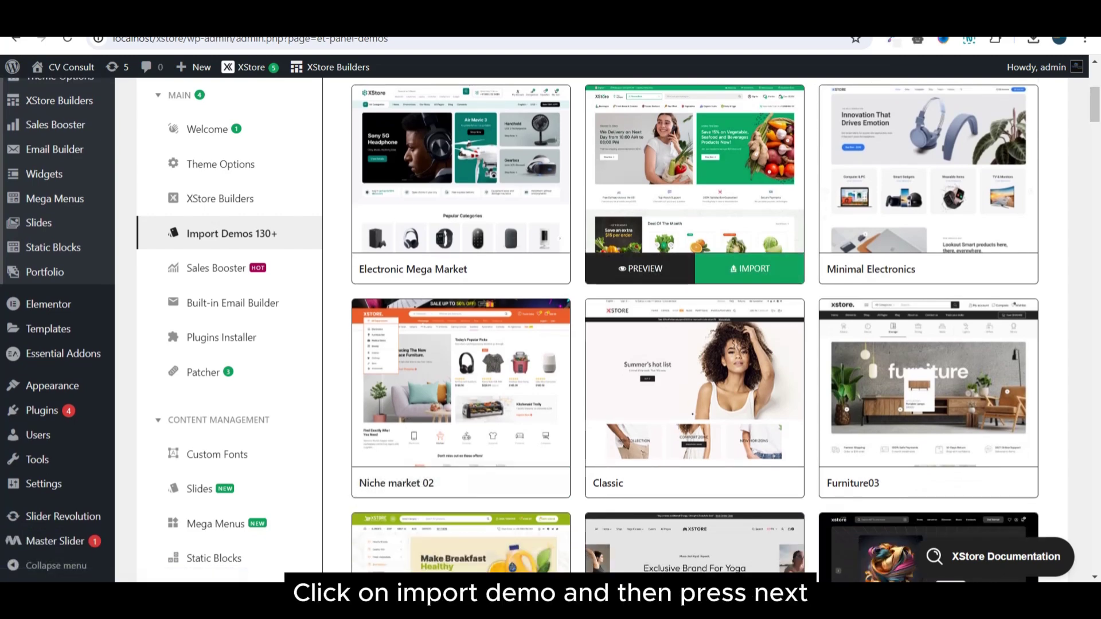
Begin the Niche market 02 import, creating the Xstore child theme and choosing Elementor.
mouse_move(693, 402)
click(749, 482)
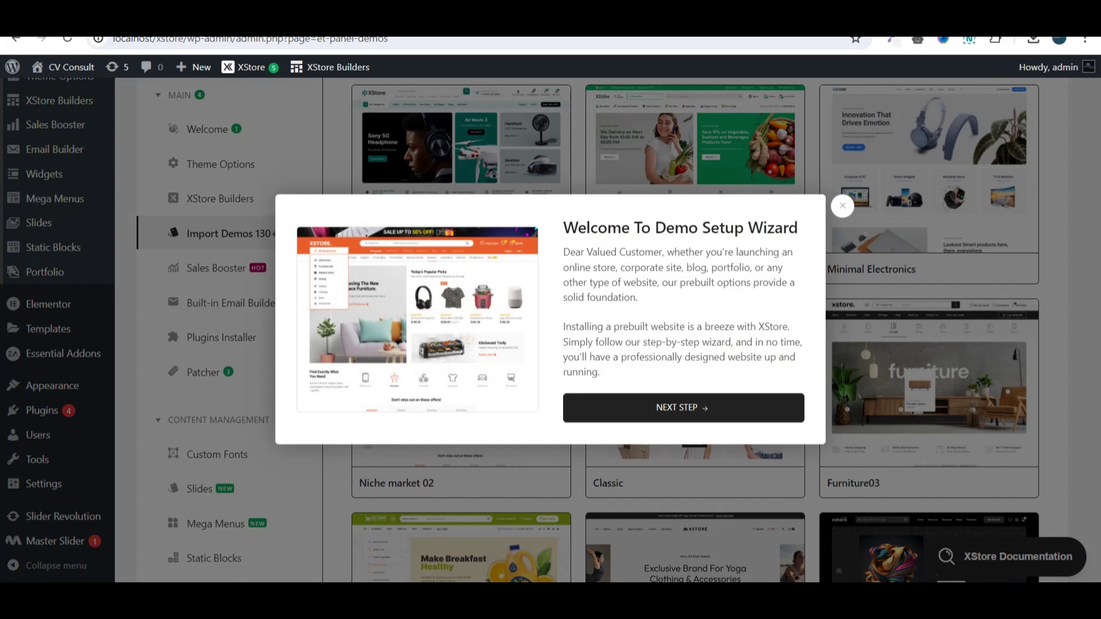
click(705, 409)
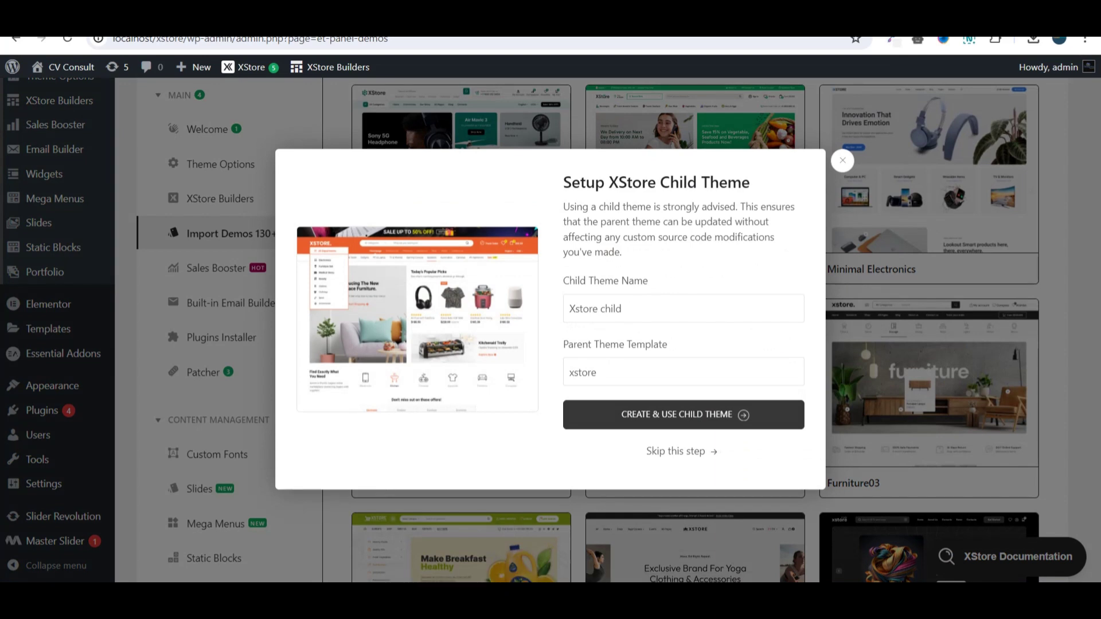
click(682, 414)
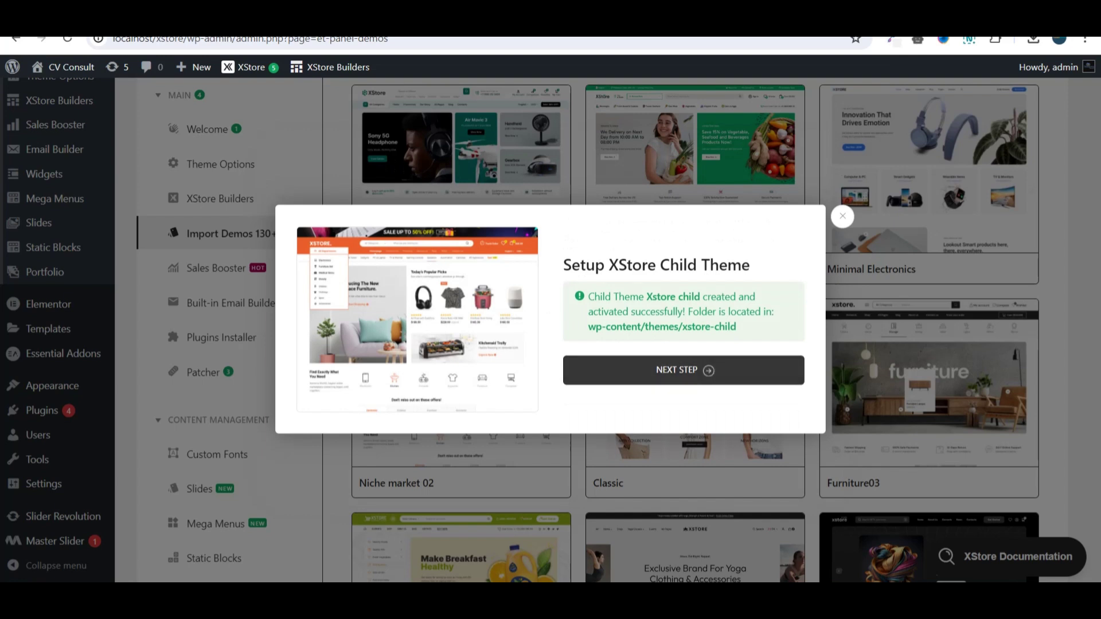
click(682, 369)
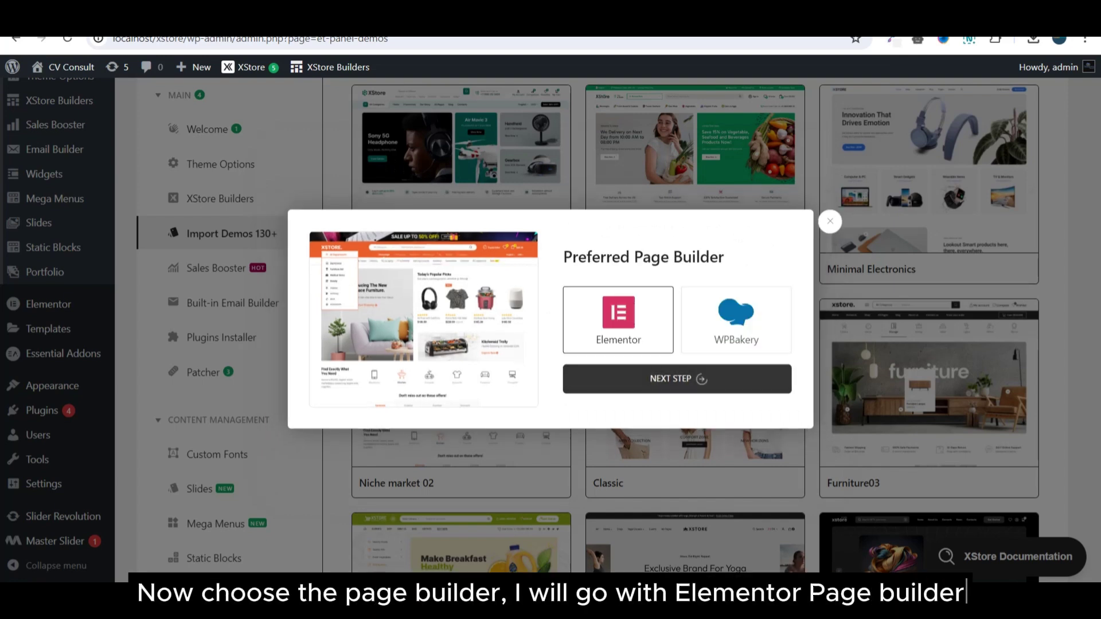
click(678, 379)
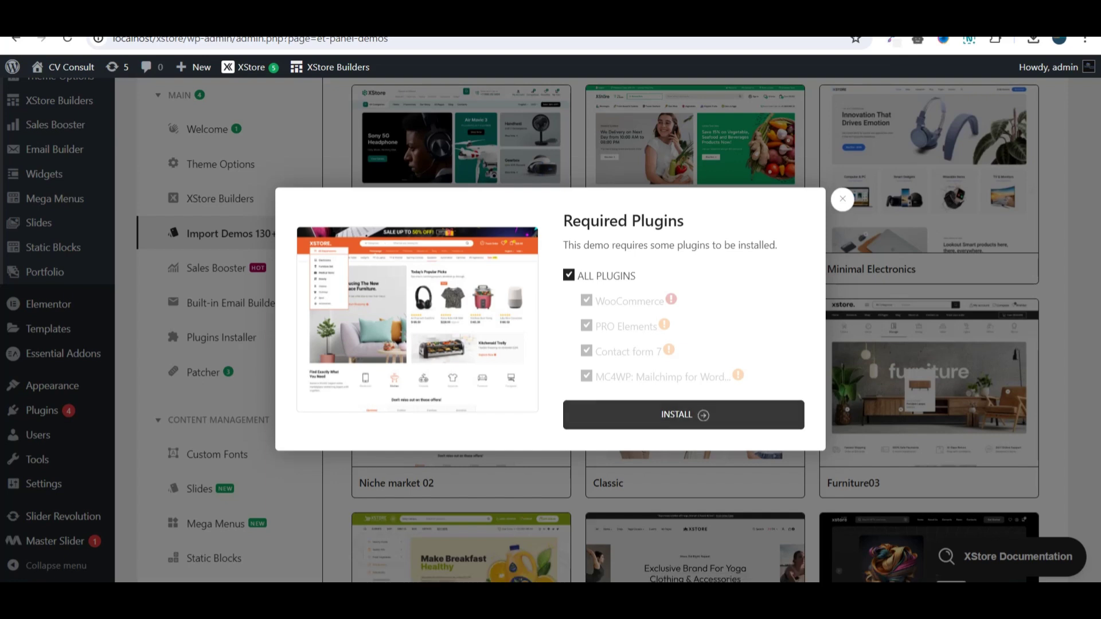
Install all four required plugins to complete the Niche Market 02 demo import.
click(682, 414)
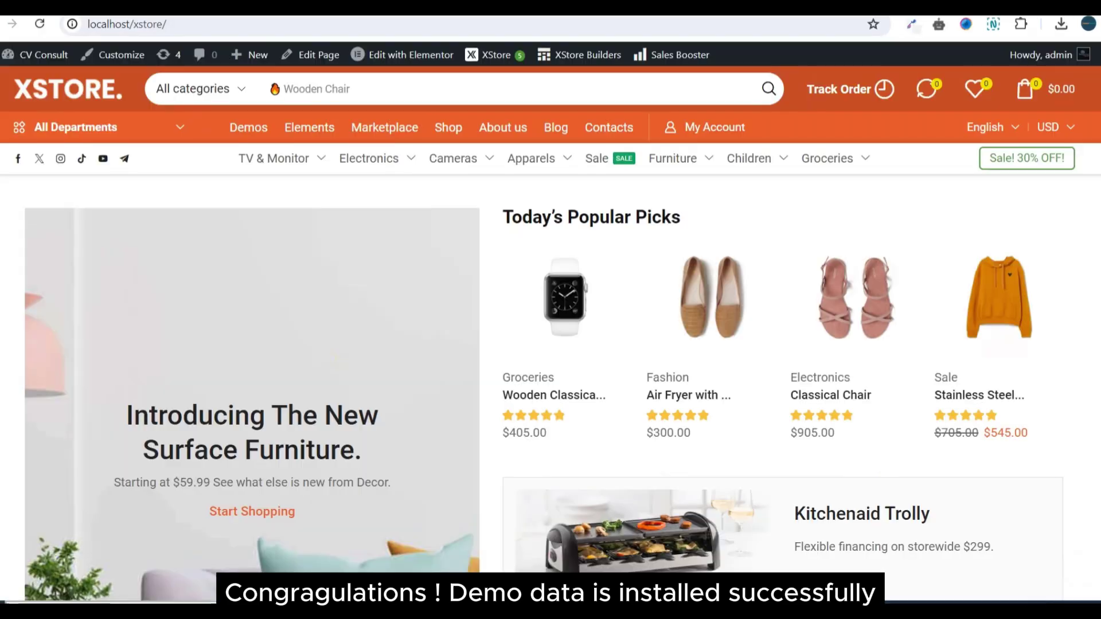
Scroll through the localhost/xstore homepage's product offers, categories and blog posts.
scroll(550, 343, down, 8)
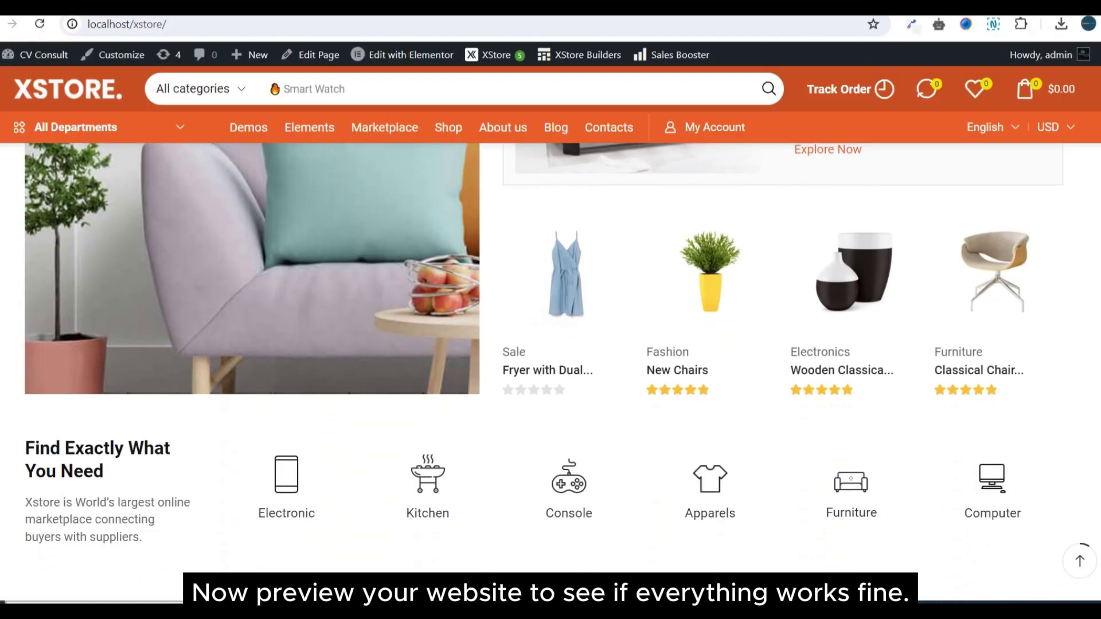
scroll(550, 356, down, 6)
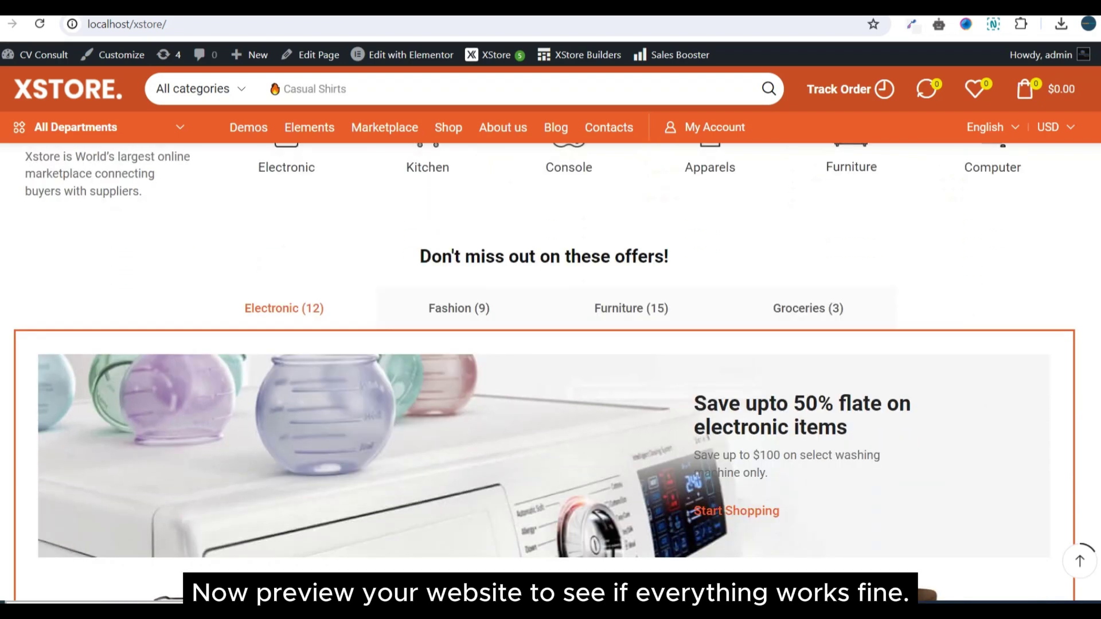
scroll(551, 373, down, 7)
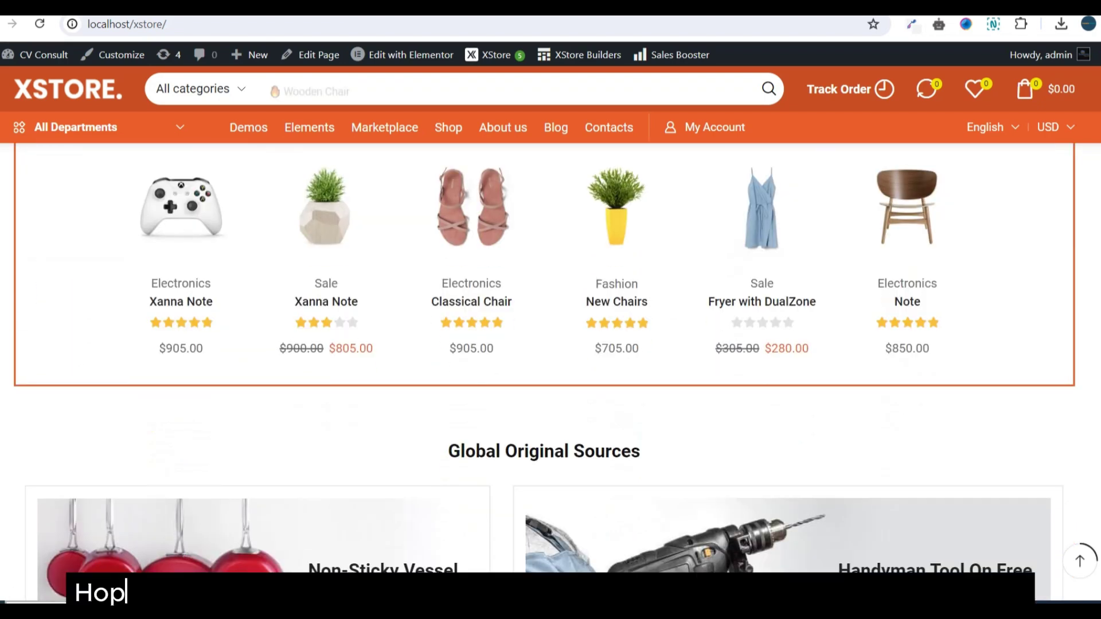
scroll(550, 373, down, 9)
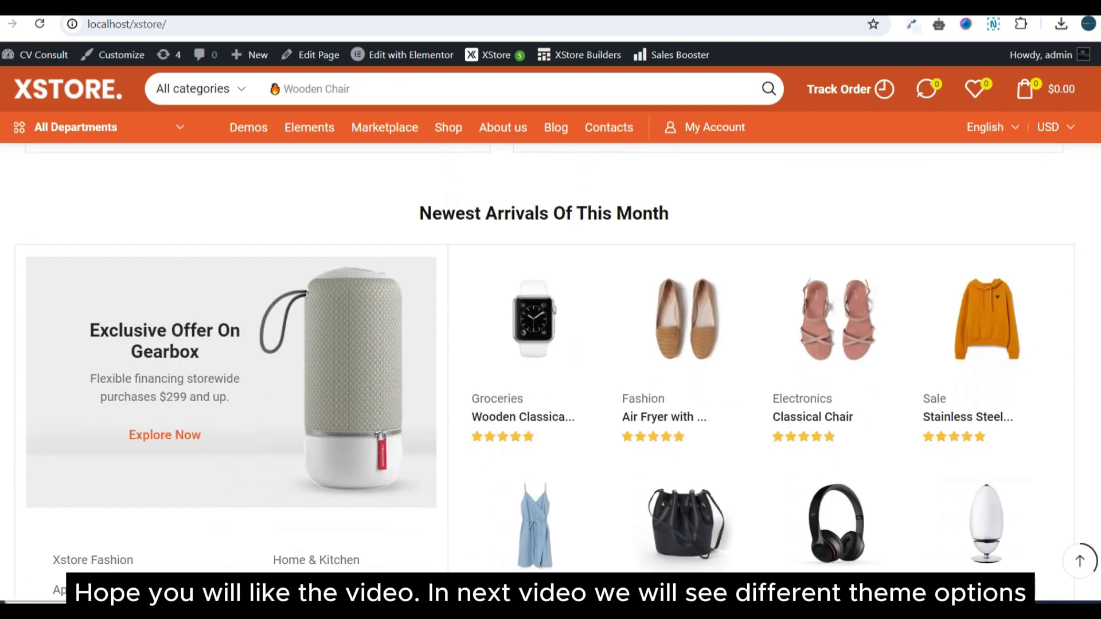
scroll(551, 373, down, 10)
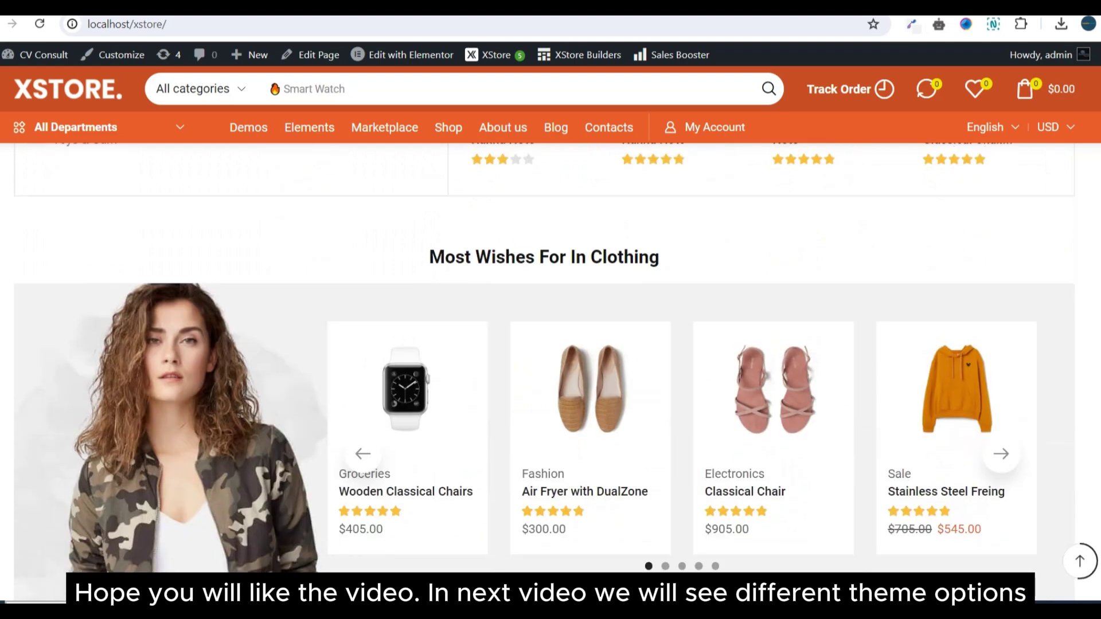
scroll(551, 373, down, 10)
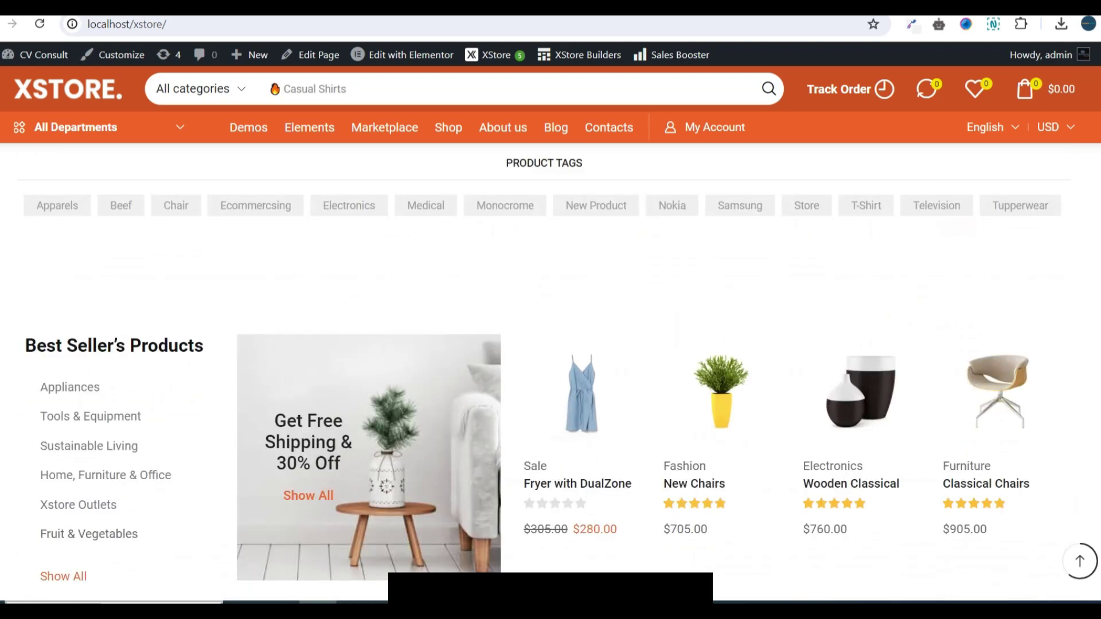
scroll(551, 372, down, 7)
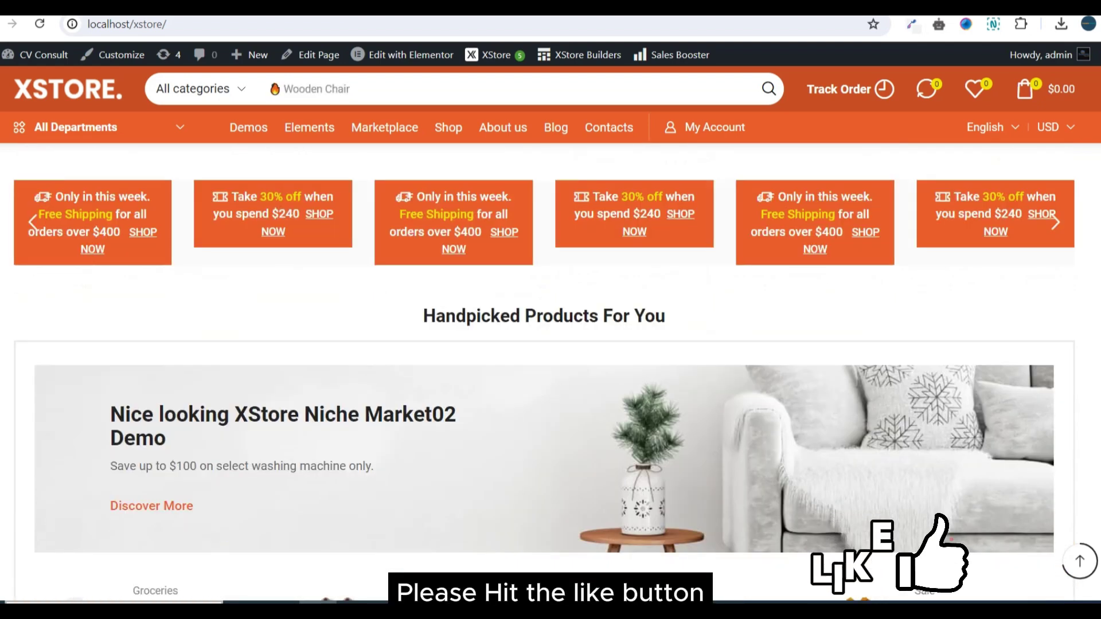
scroll(550, 373, down, 14)
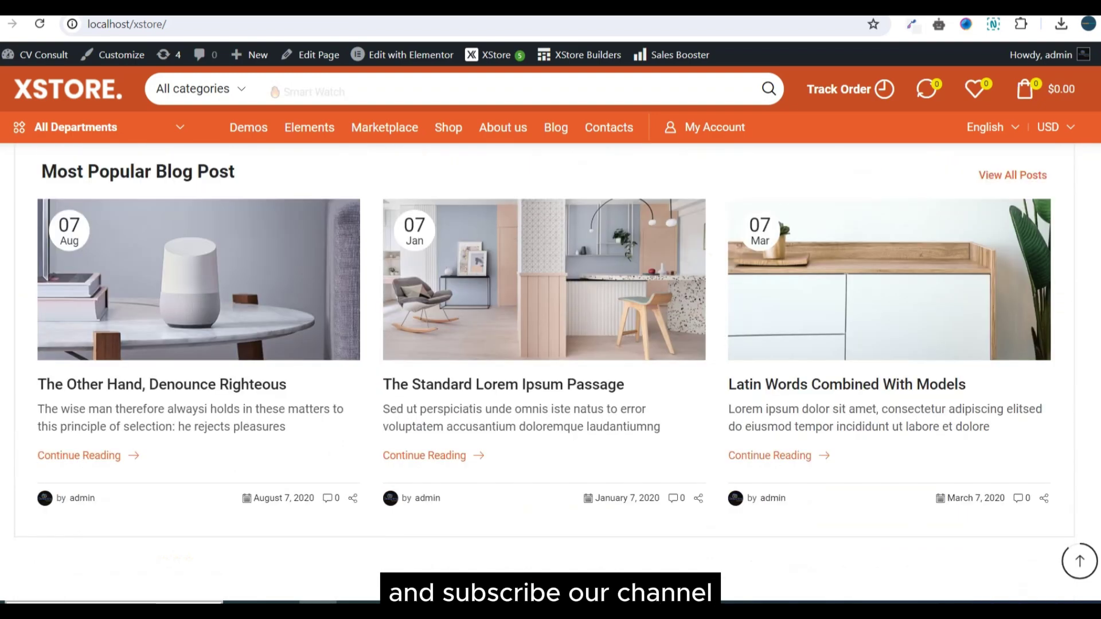